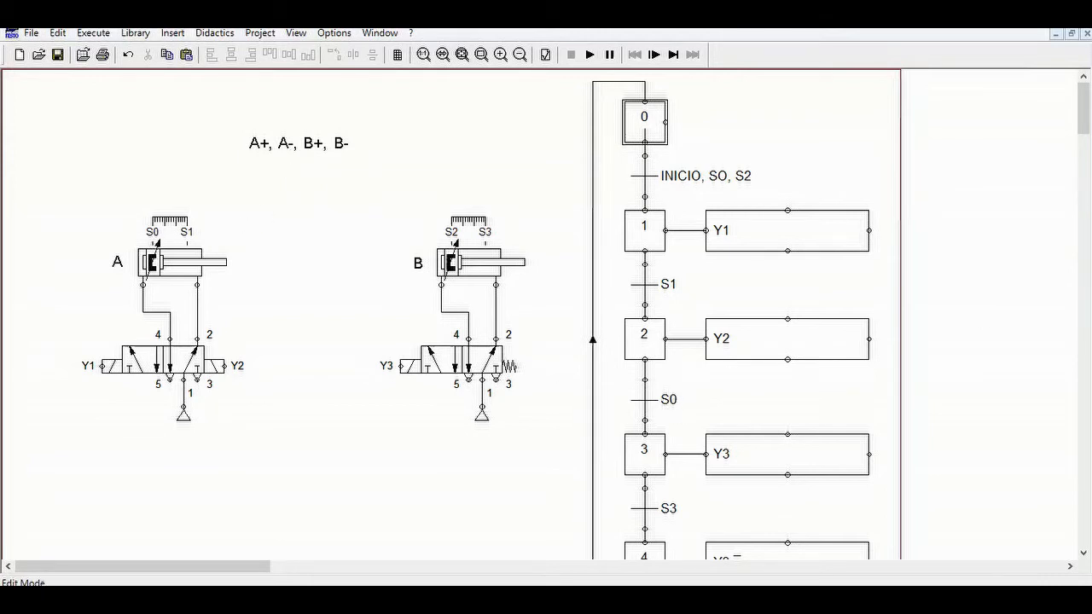
Move the complete GRAFCET diagram, steps 0 to 4 with their actions, down beside the electrical control circuit.
drag(1084, 129, 1083, 126)
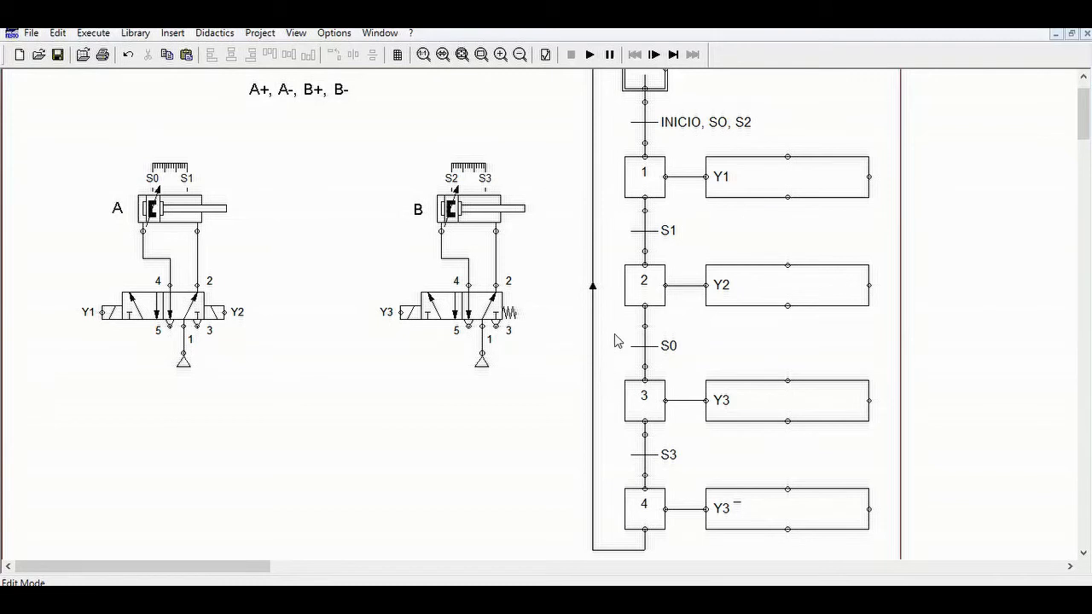
scroll(444, 326, up, 1)
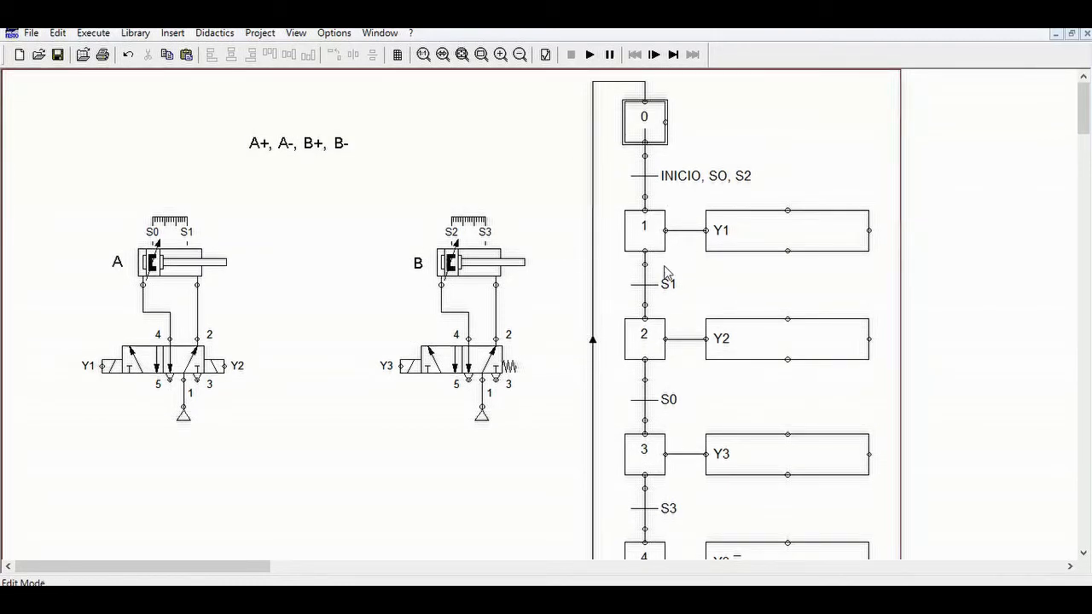
drag(573, 73, 920, 495)
scroll(912, 542, down, 2)
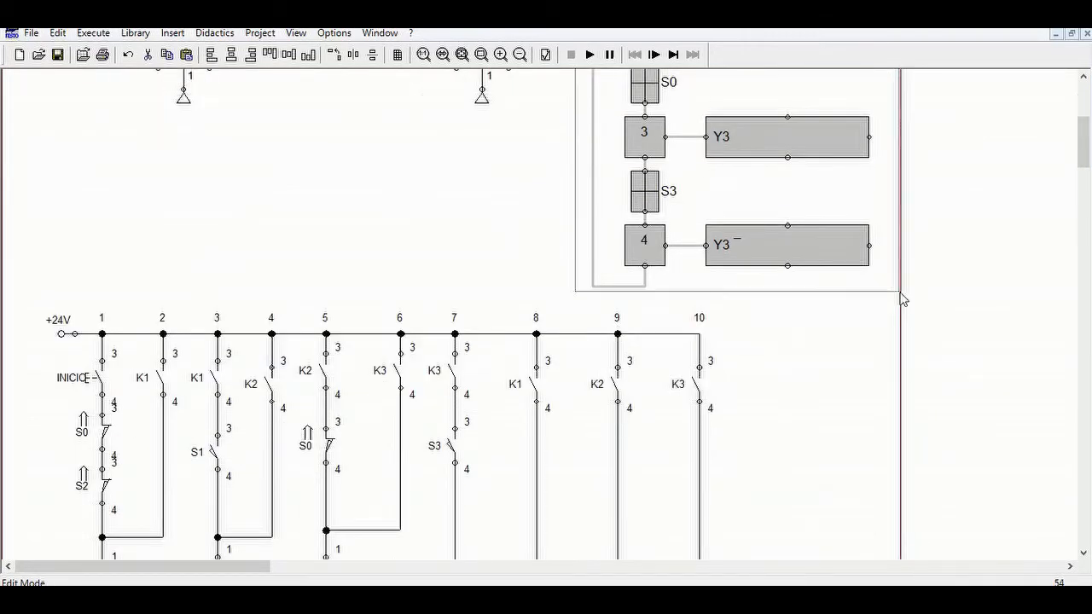
mouse_move(793, 249)
mouse_down()
mouse_move(999, 545)
mouse_move(988, 505)
mouse_up()
scroll(722, 407, down, 7)
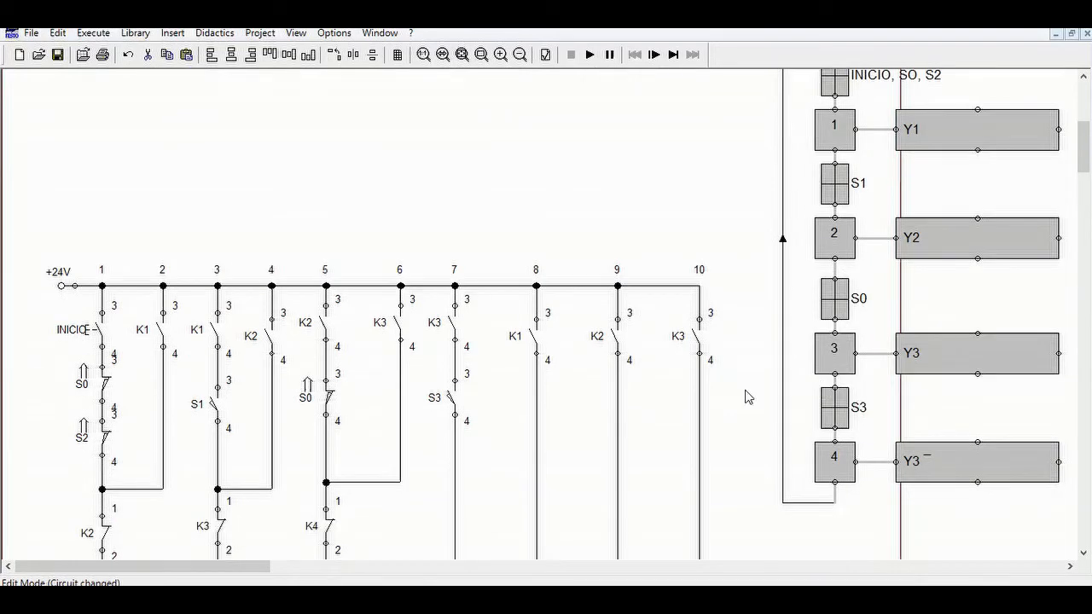
drag(950, 280, 941, 534)
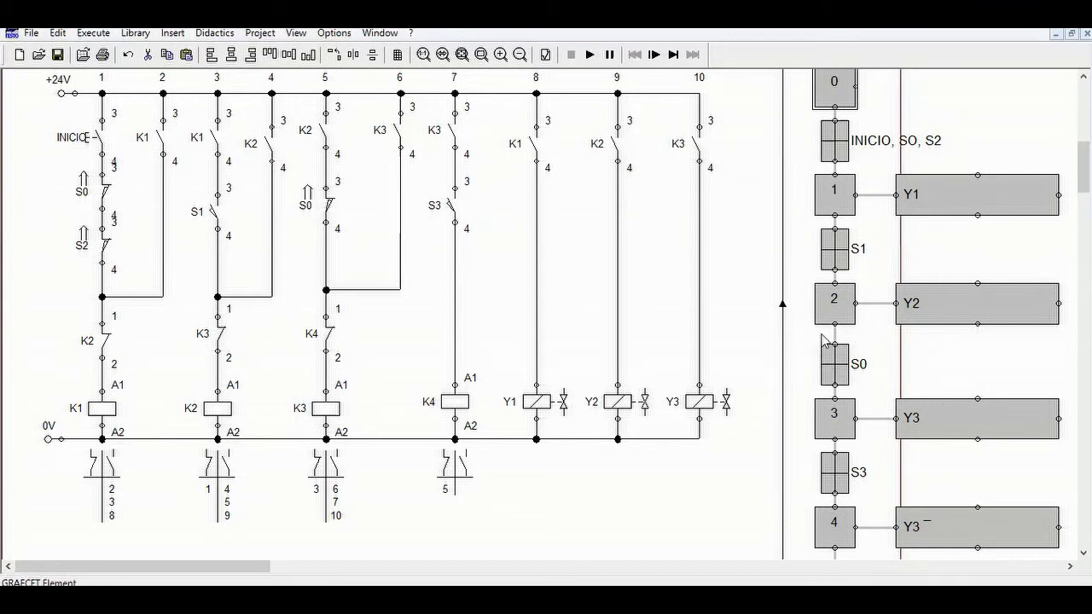
click(749, 270)
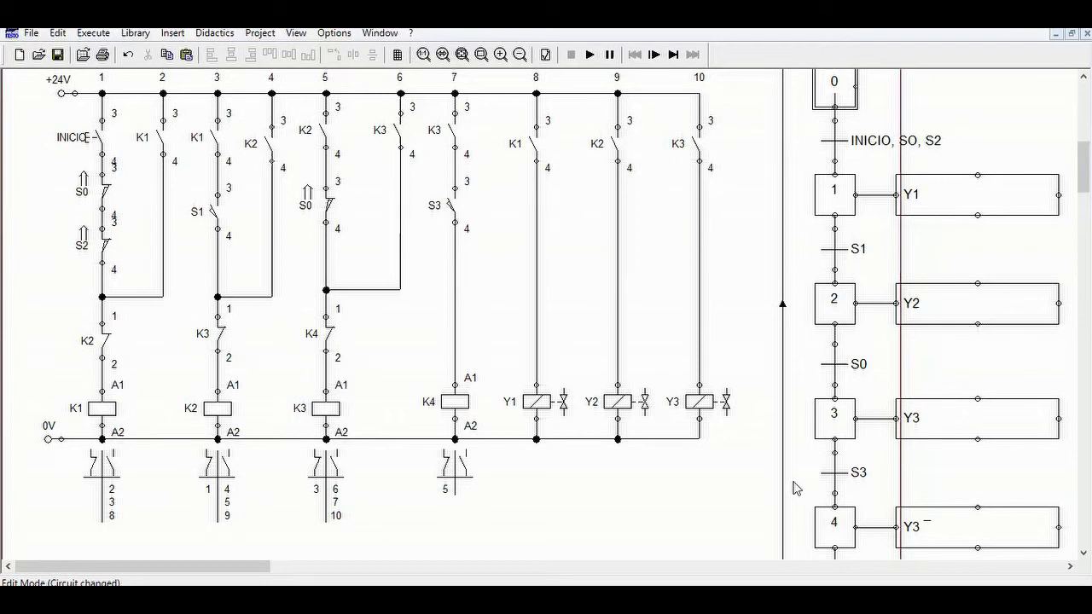
Examine the relay branches K1 to K4 and solenoid branches Y1 to Y3 against the GRAFCET's steps and transitions.
scroll(756, 331, up, 1)
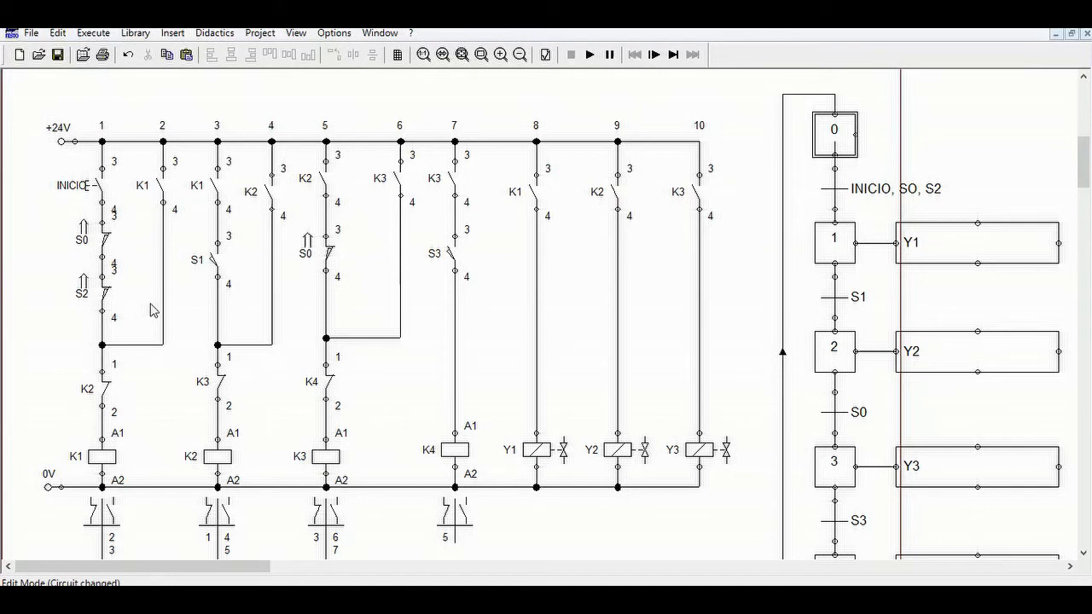
click(99, 345)
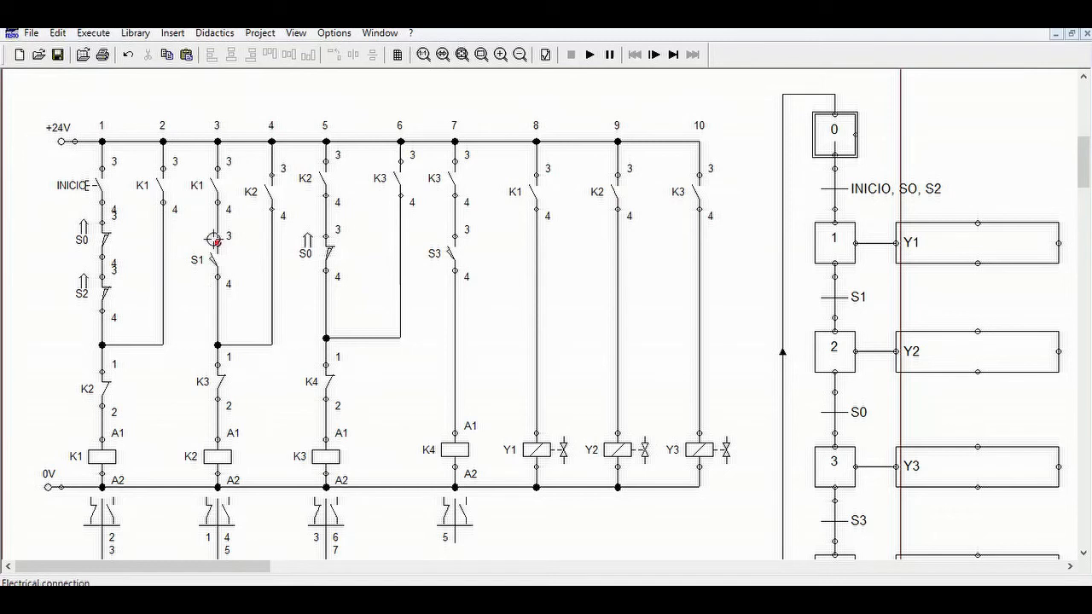
drag(223, 345, 269, 346)
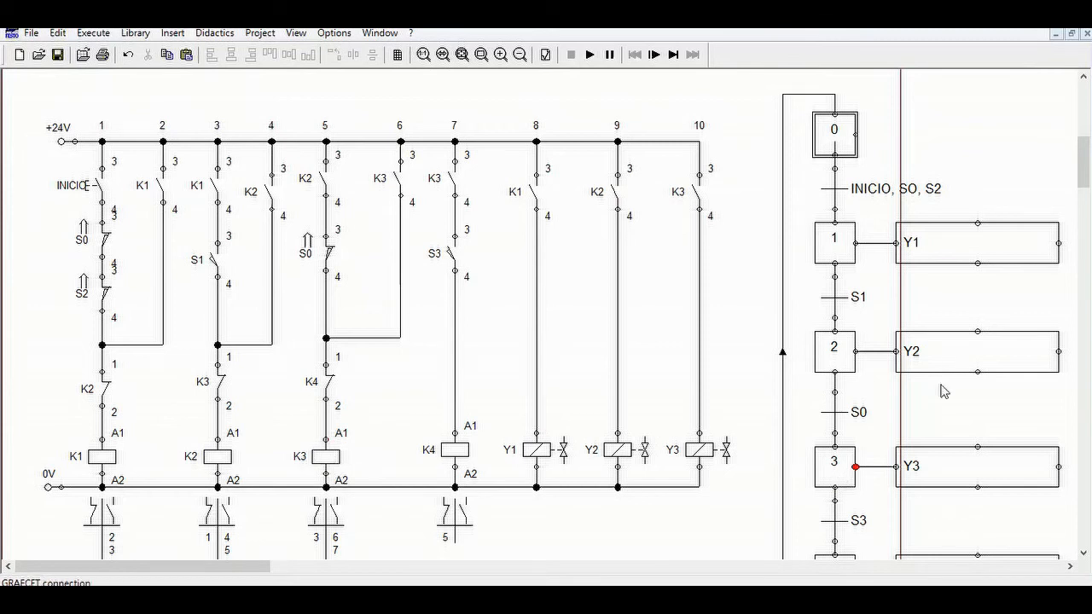
drag(1083, 186, 1084, 180)
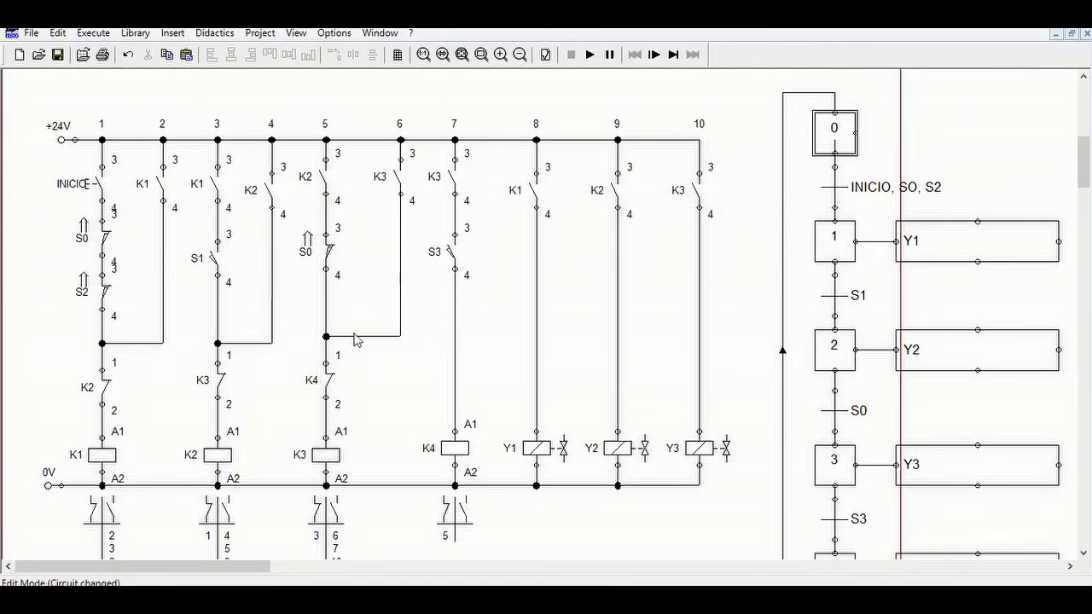
click(382, 342)
drag(1084, 179, 1084, 202)
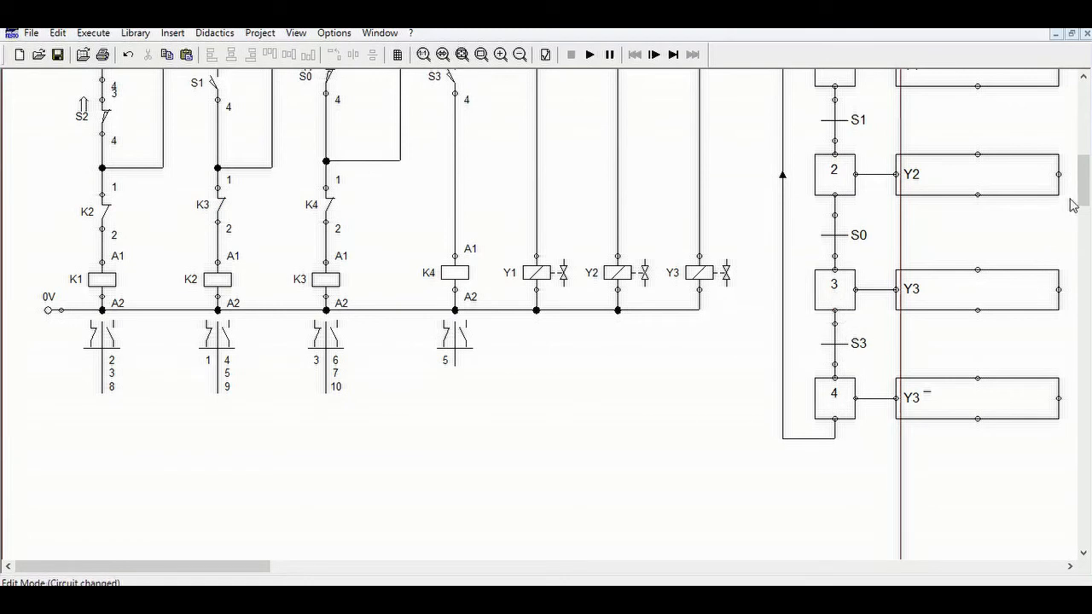
drag(1083, 198, 1083, 169)
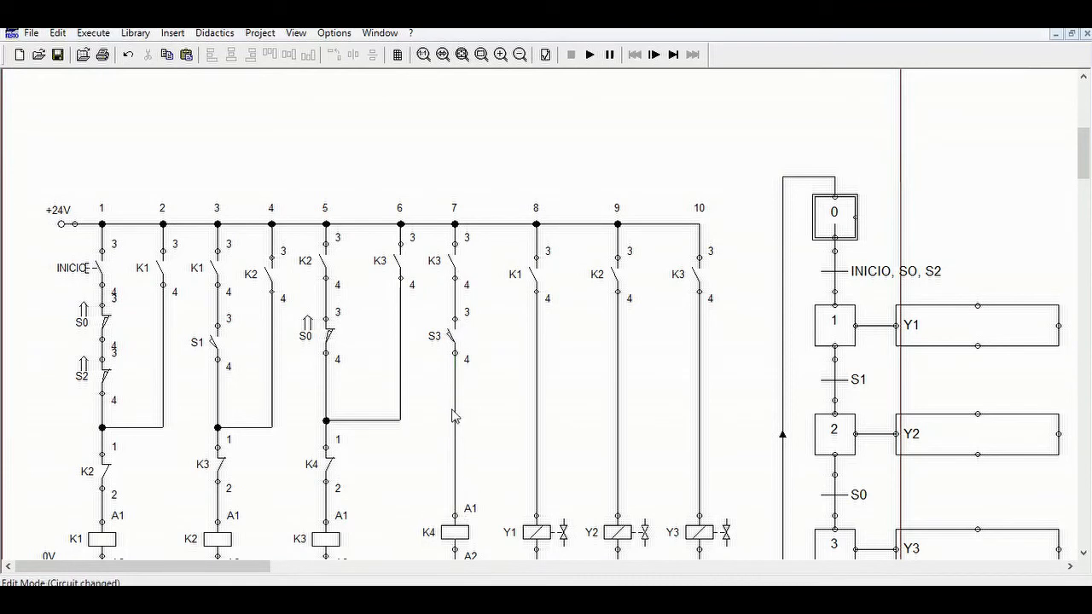
key(Delete)
scroll(923, 304, down, 4)
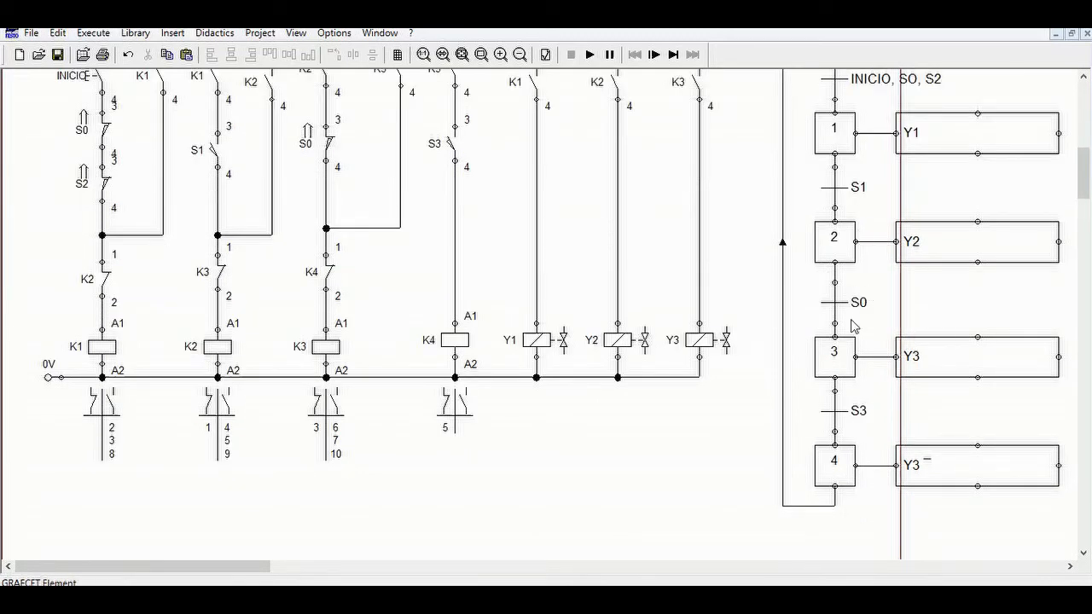
scroll(839, 346, up, 4)
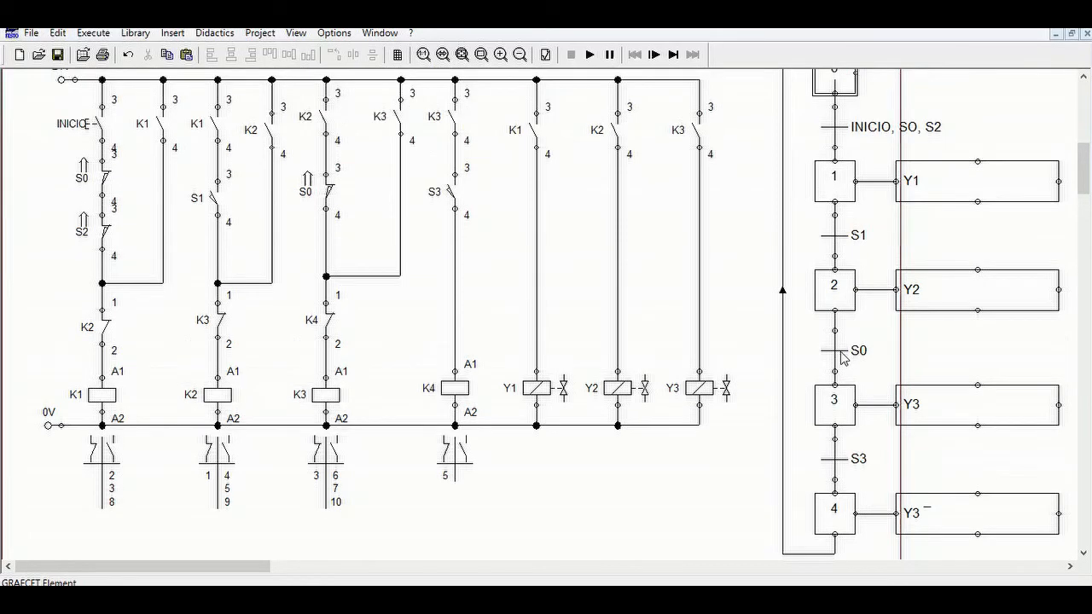
scroll(842, 356, down, 2)
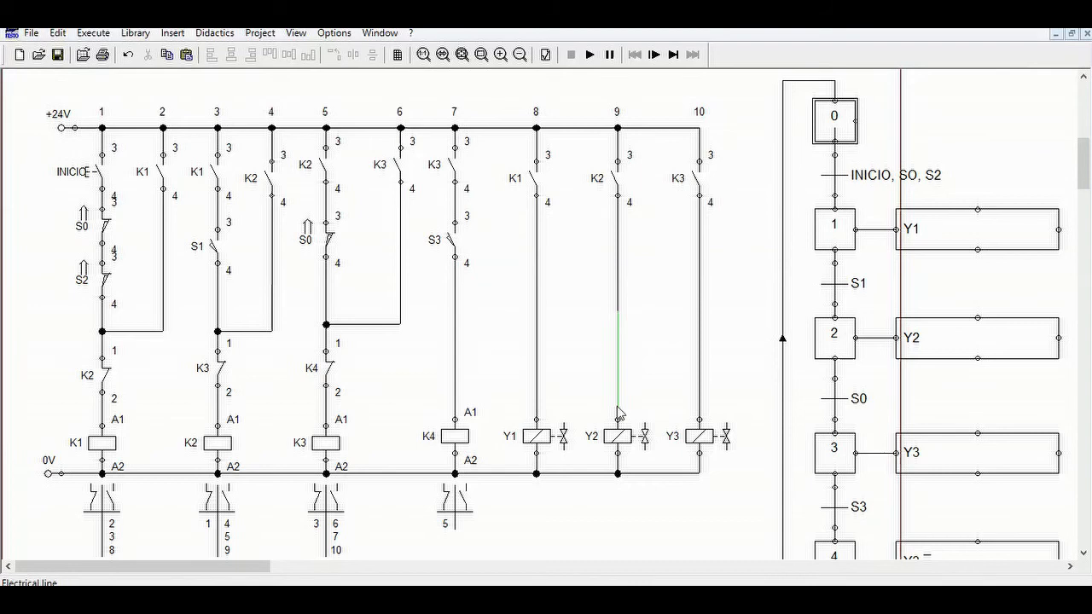
scroll(901, 403, down, 3)
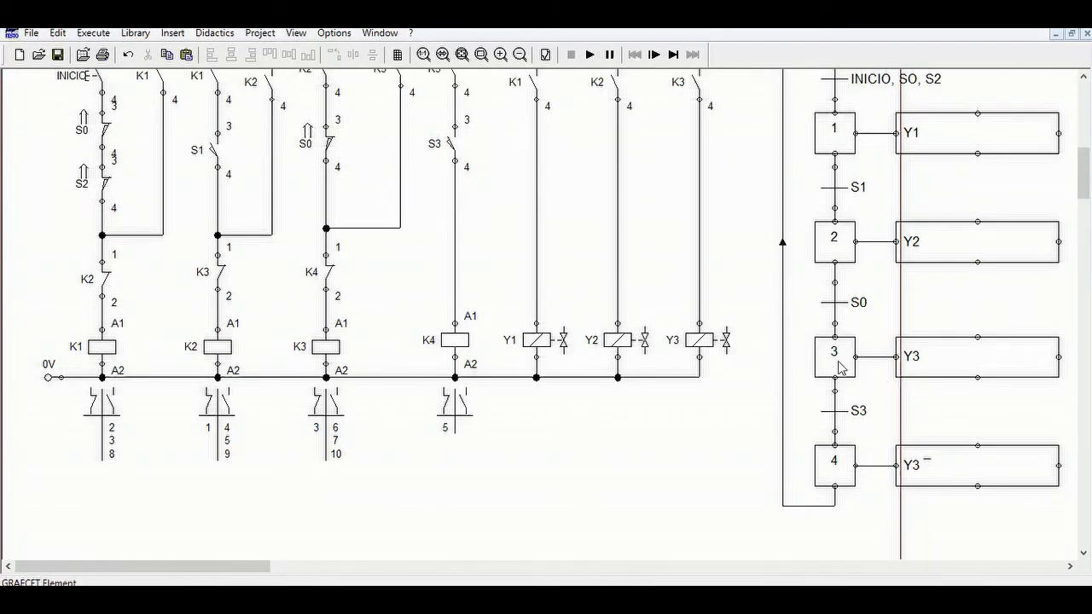
scroll(739, 370, up, 3)
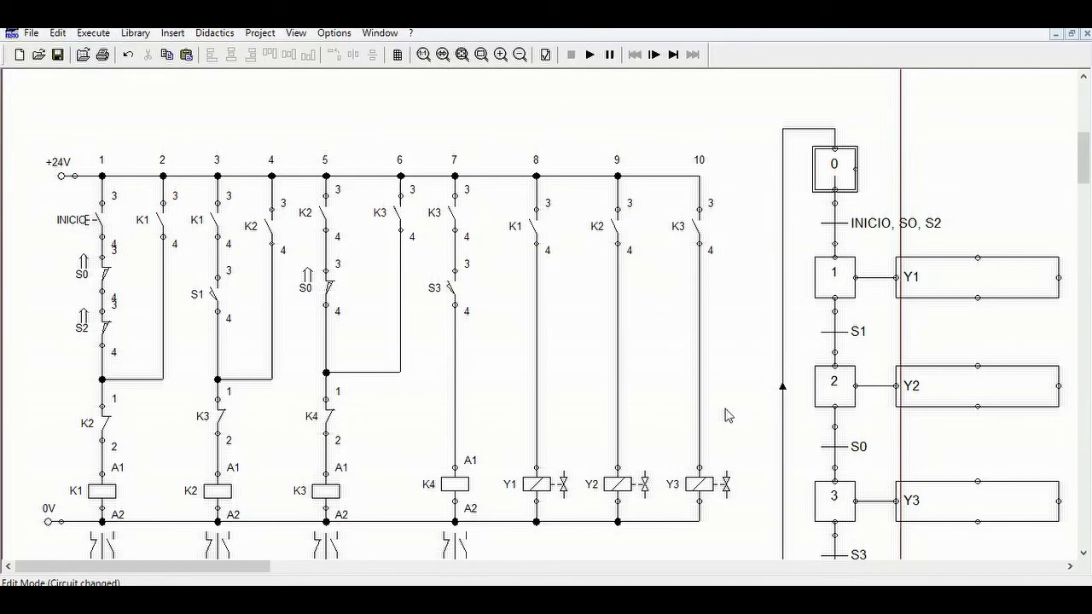
Delete the complete GRAFCET diagram beside the electrical circuit.
drag(771, 111, 961, 426)
key(Delete)
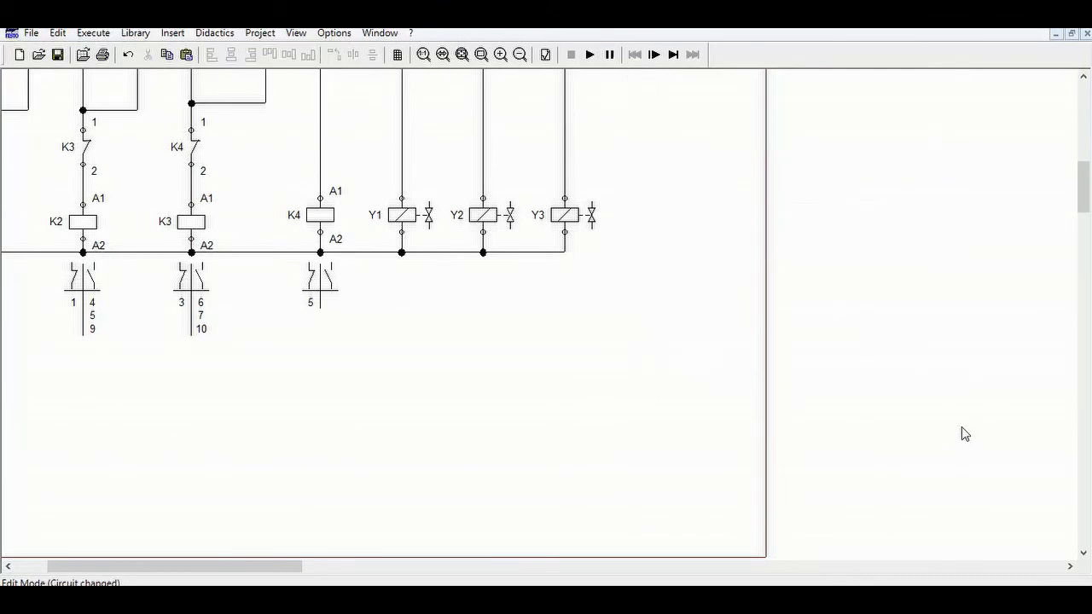
drag(264, 563, 200, 569)
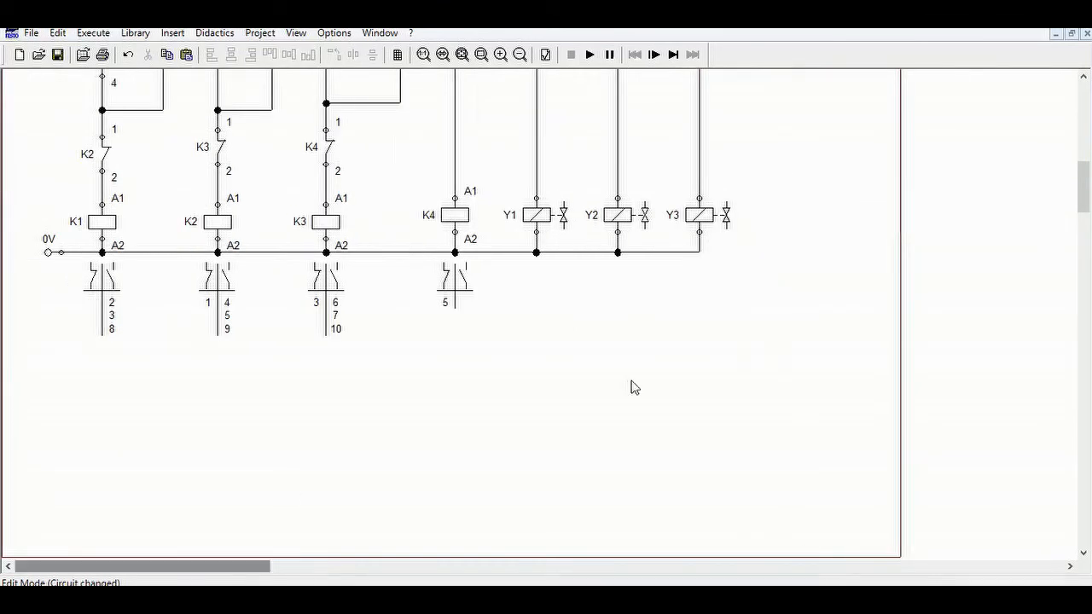
Move the entire electrical control circuit up so it sits directly beneath the pneumatic circuit of cylinders A and B.
drag(224, 388, 29, 117)
scroll(151, 275, up, 5)
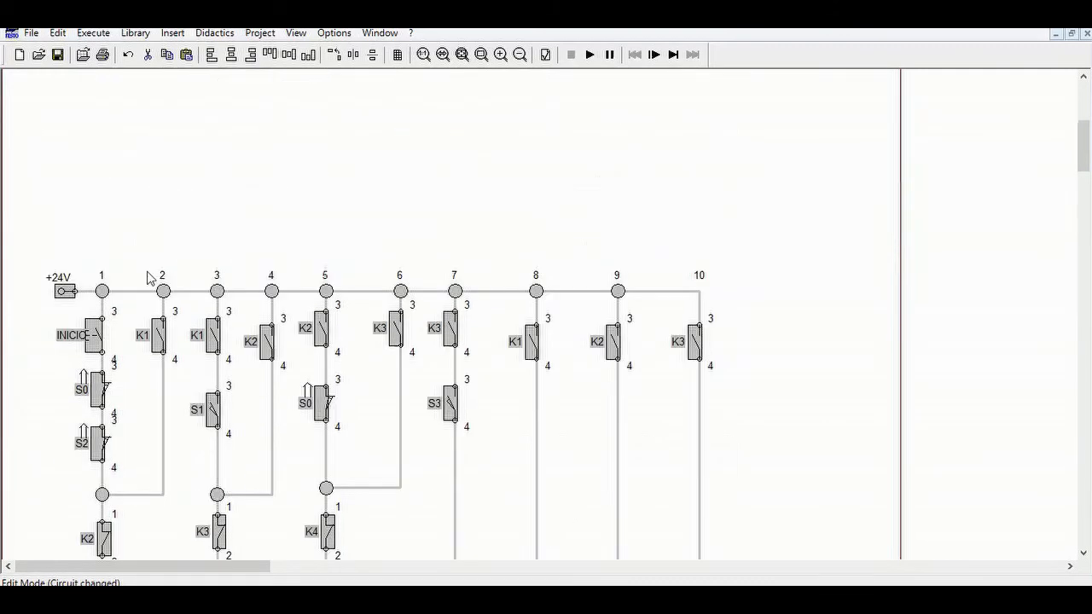
click(212, 306)
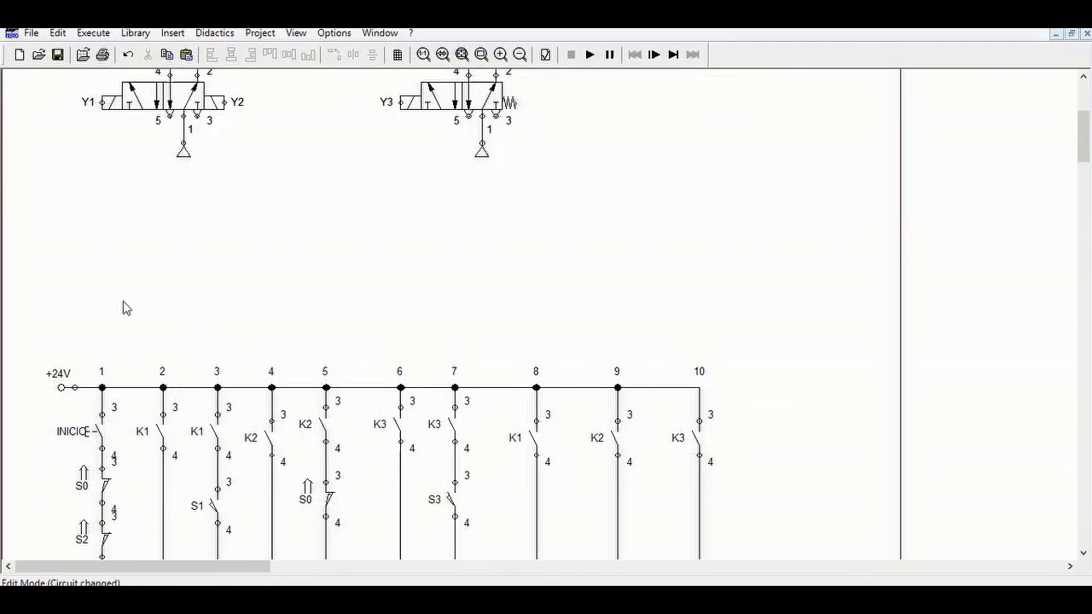
scroll(777, 514, down, 7)
drag(591, 423, 743, 492)
scroll(478, 354, up, 3)
scroll(479, 353, up, 2)
drag(321, 327, 336, 139)
scroll(339, 188, up, 3)
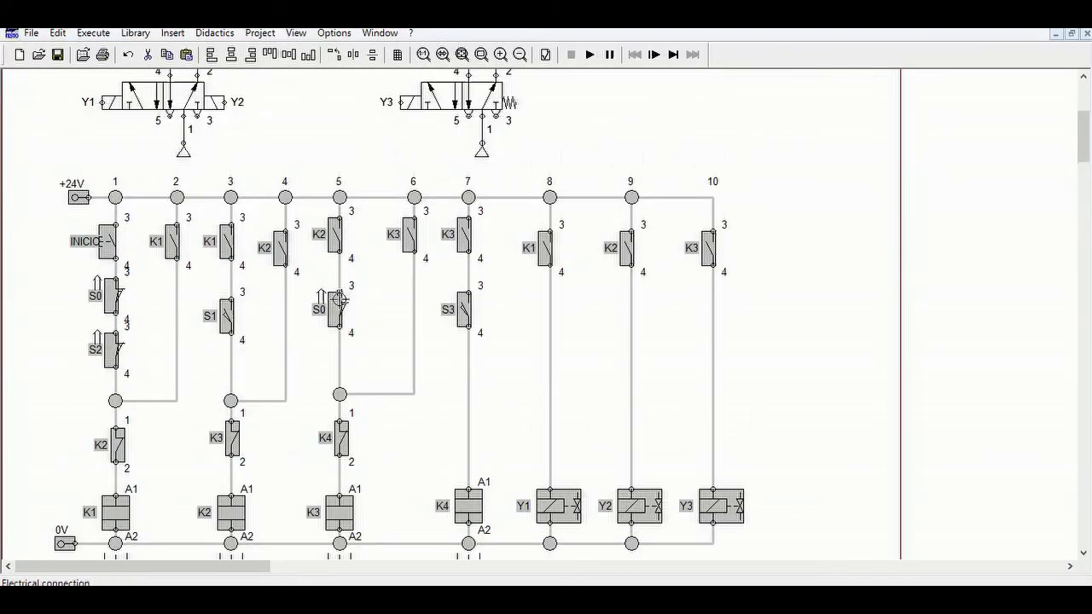
click(463, 55)
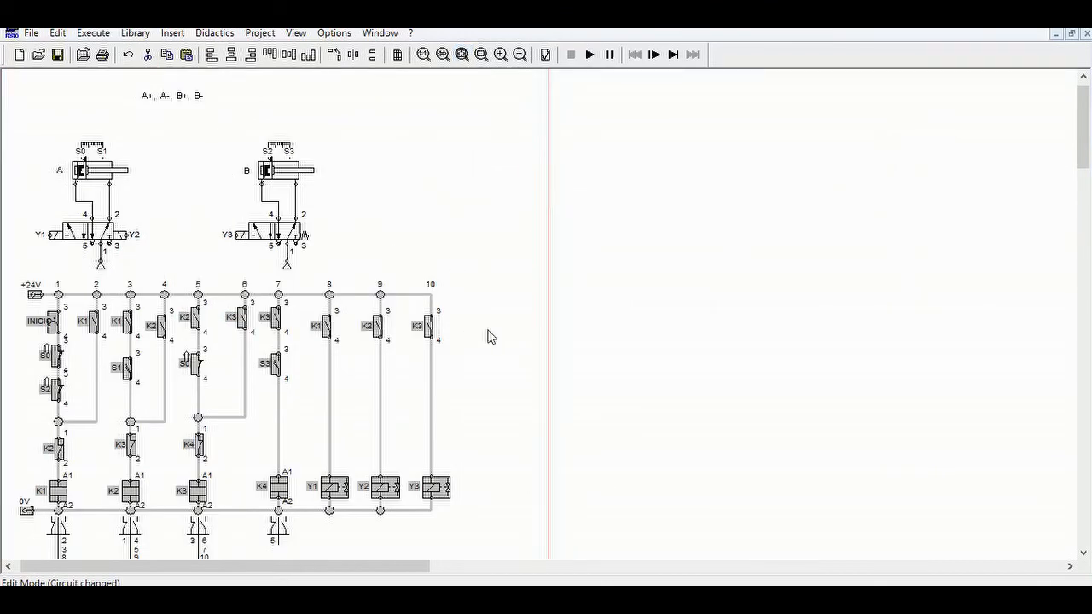
click(524, 312)
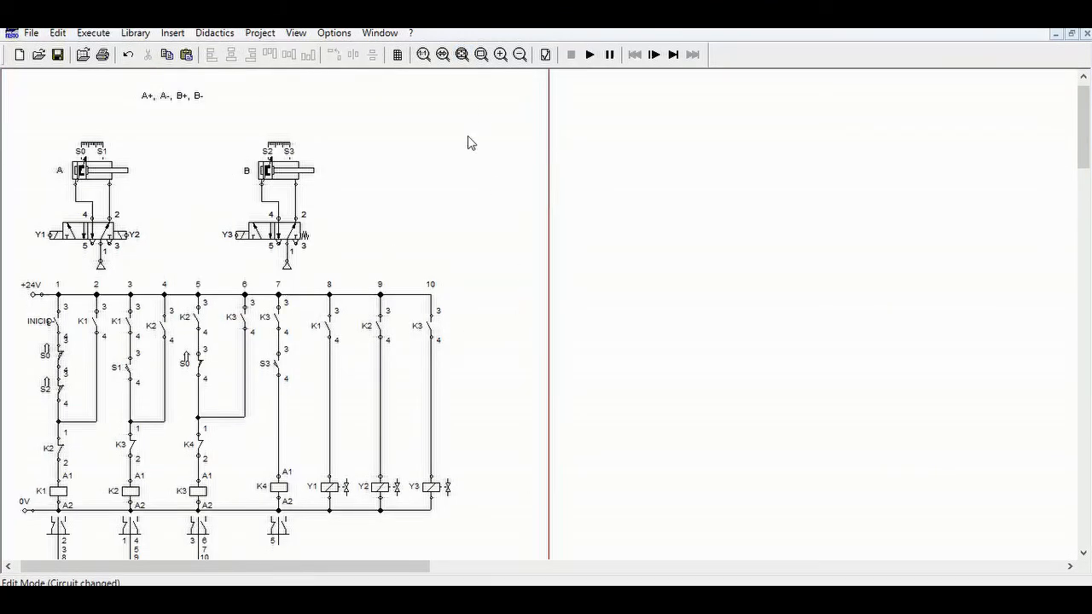
Start the circuit simulation and actuate the INICIO pushbutton.
click(501, 54)
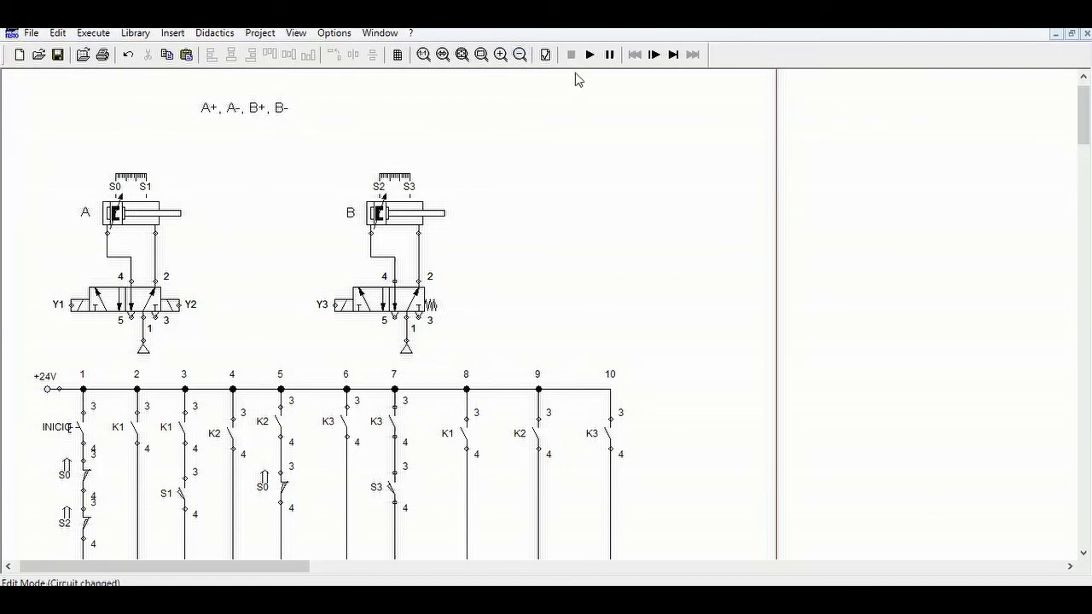
click(589, 56)
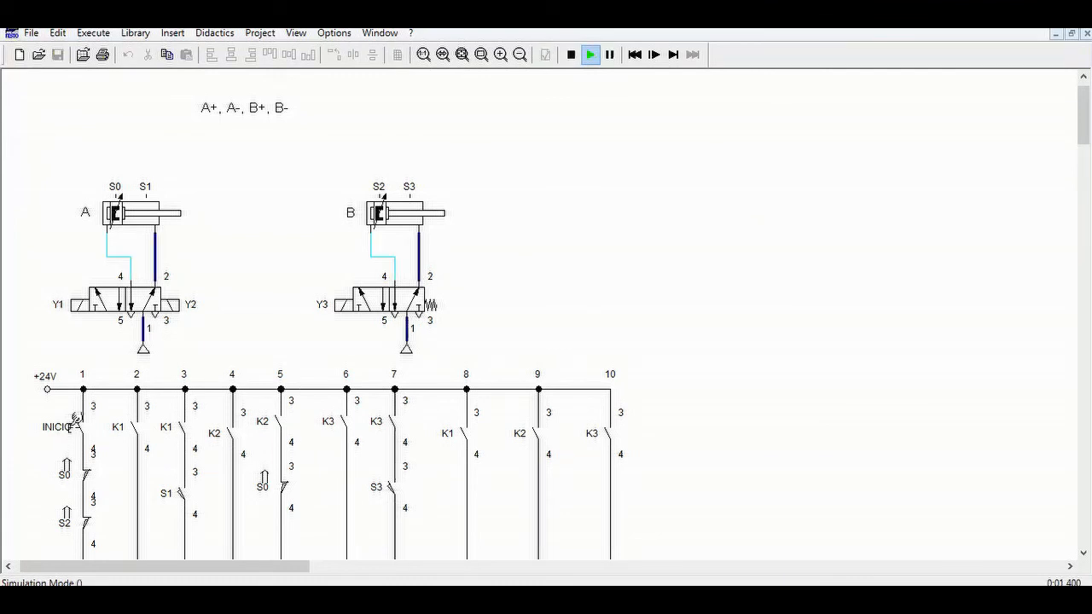
click(76, 420)
Advance the simulation in single steps through the full A+, A-, B+, B- cycle and stop it.
click(653, 54)
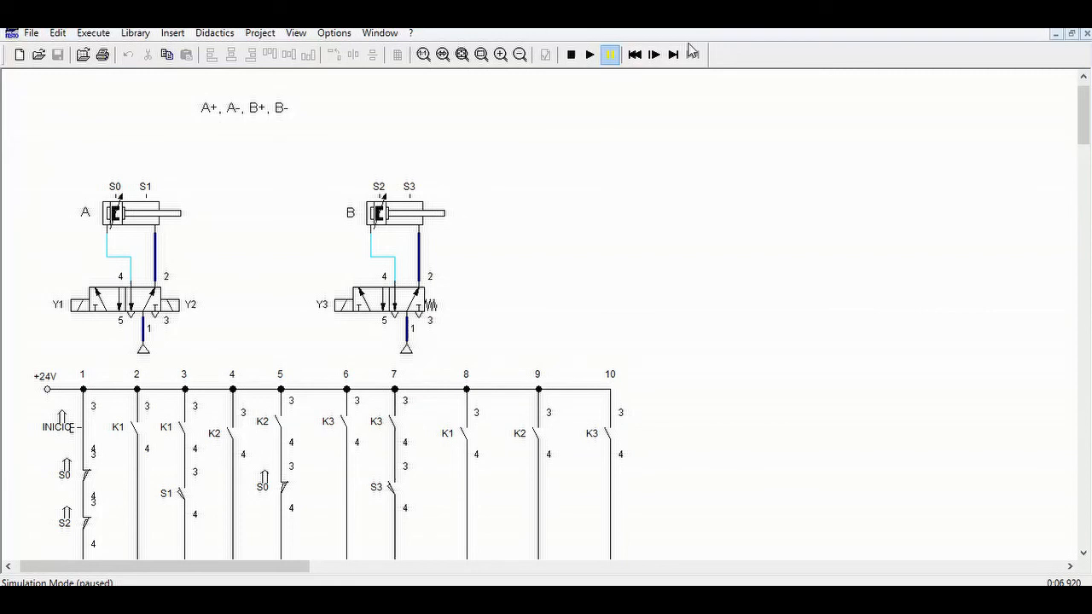
click(655, 55)
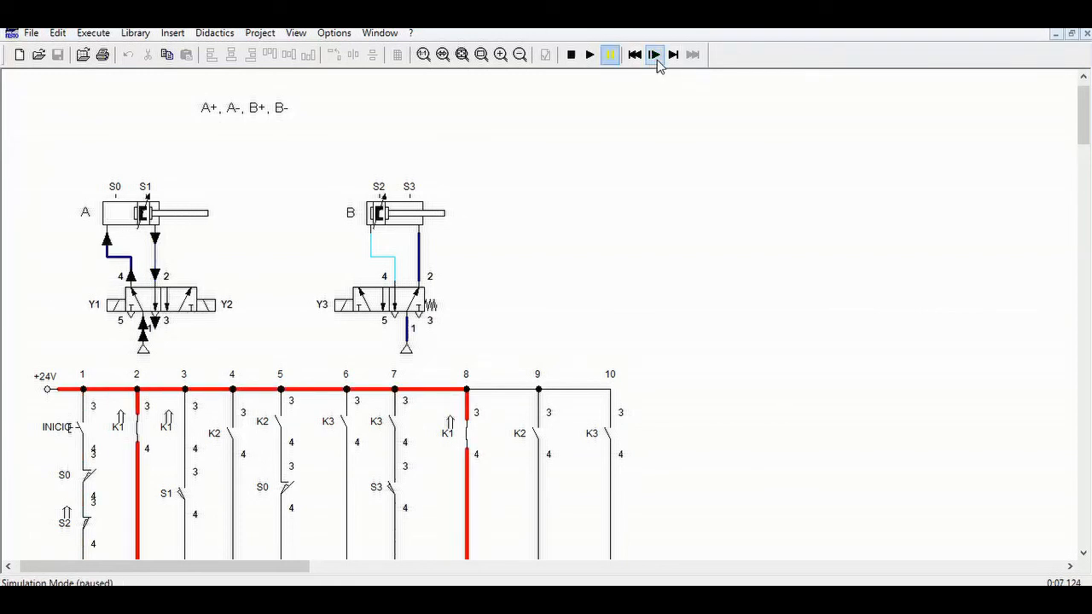
click(654, 55)
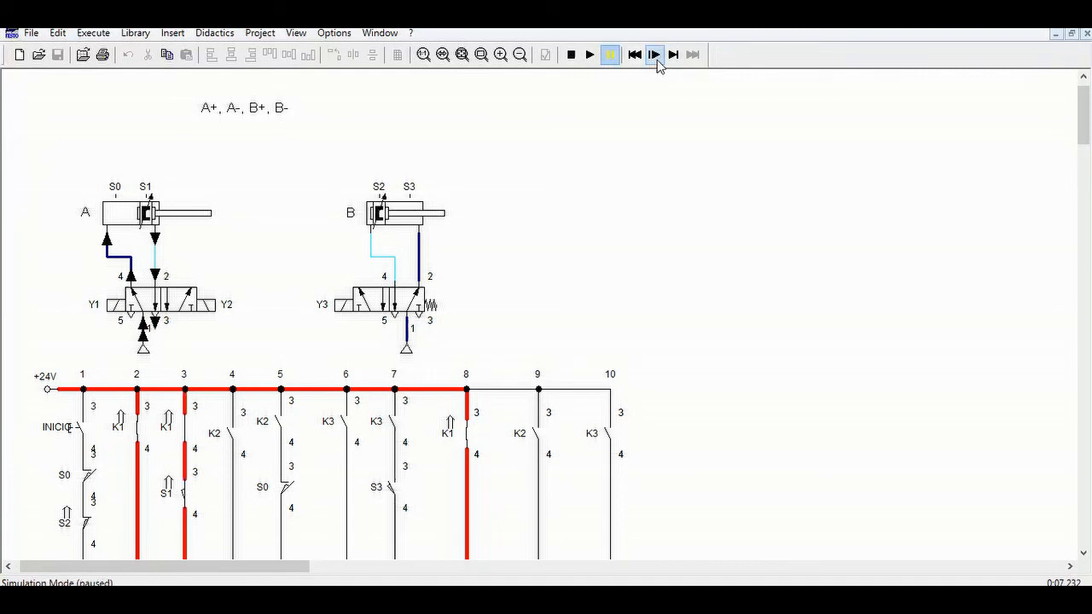
click(654, 55)
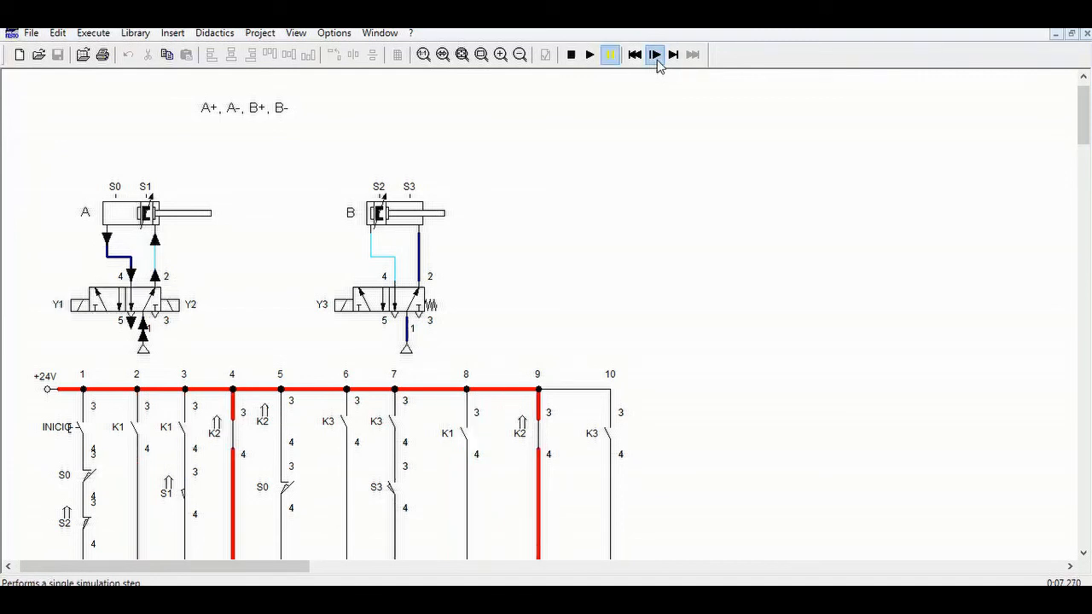
click(654, 55)
click(654, 55)
click(654, 55)
click(654, 55)
click(654, 54)
click(654, 55)
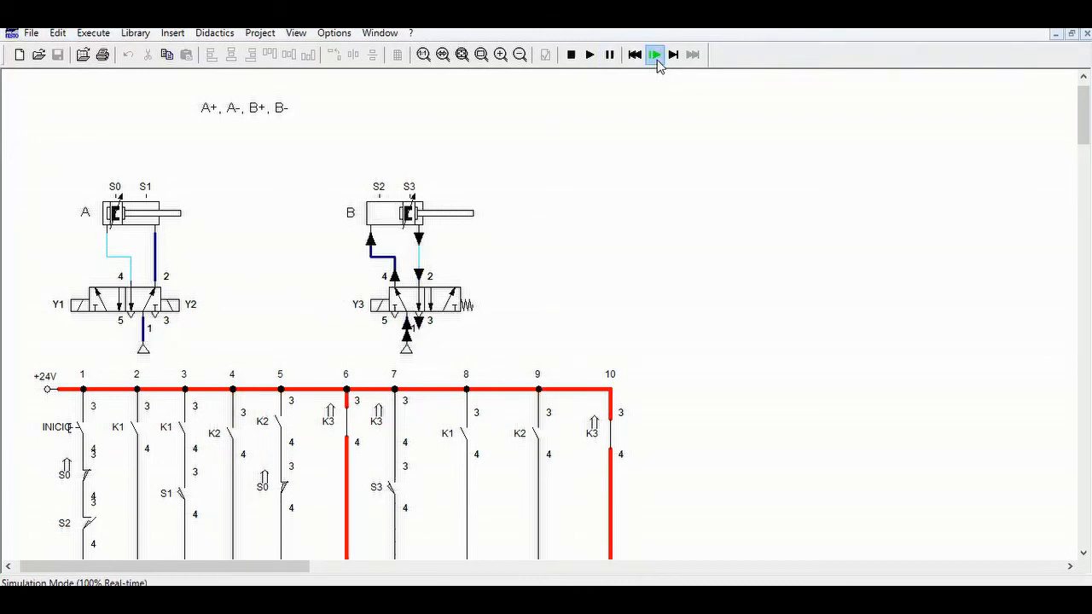
click(654, 55)
click(654, 54)
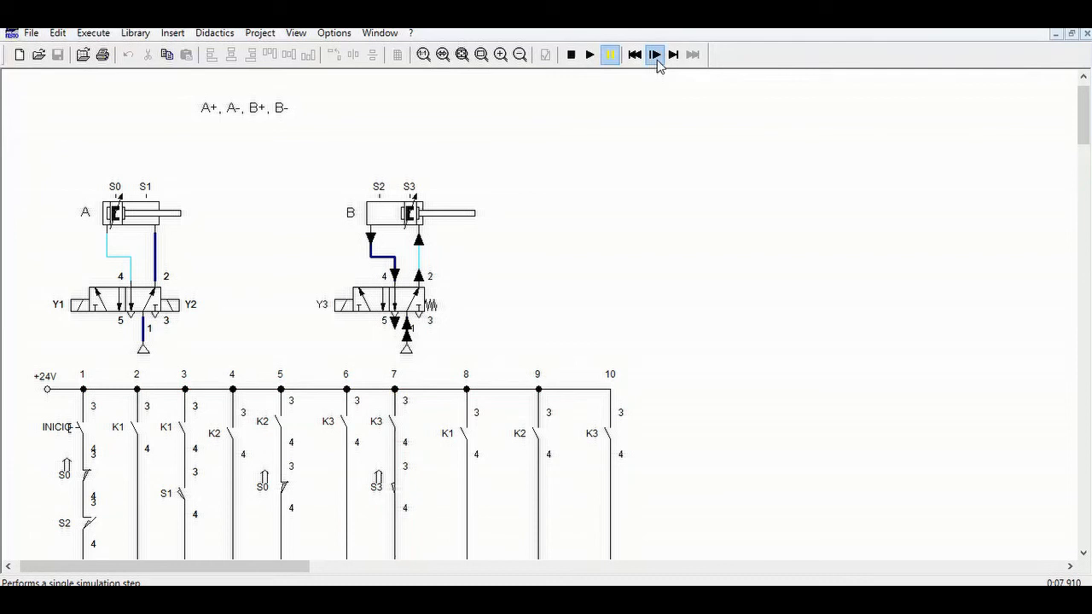
click(654, 55)
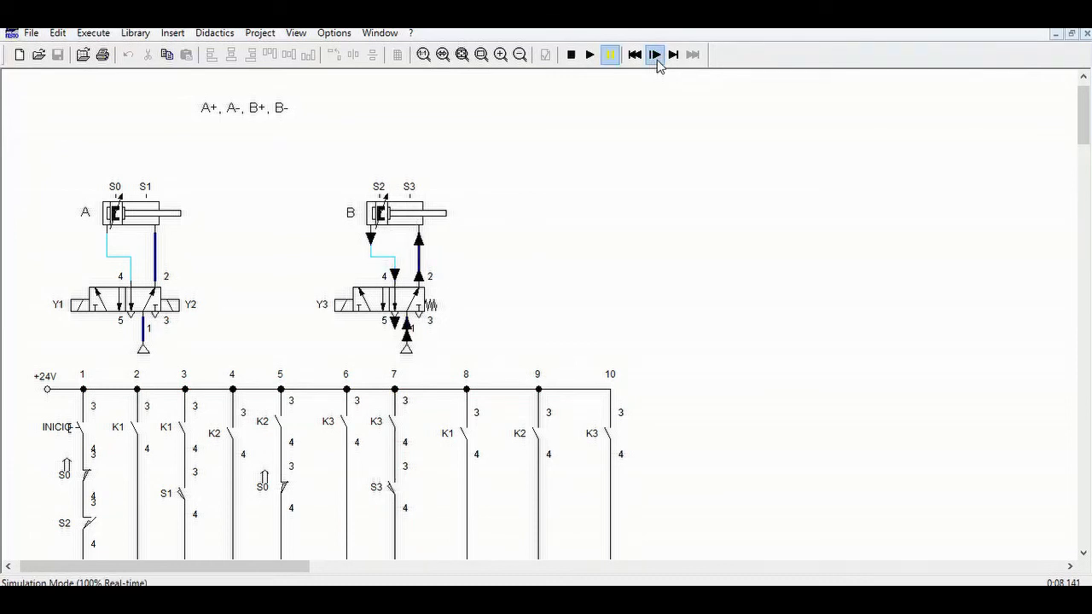
click(654, 55)
click(656, 61)
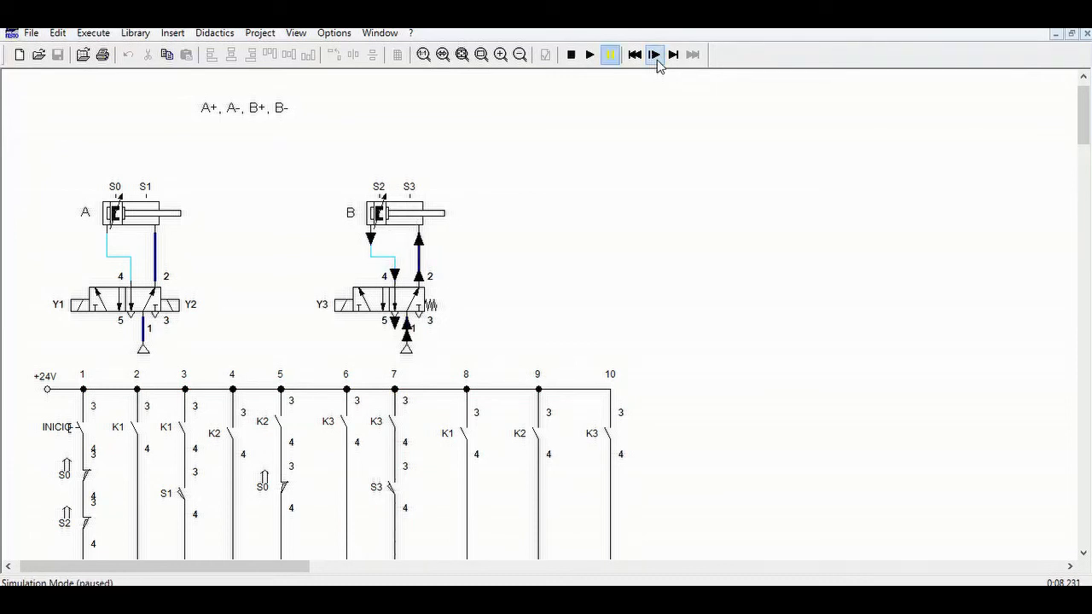
click(576, 59)
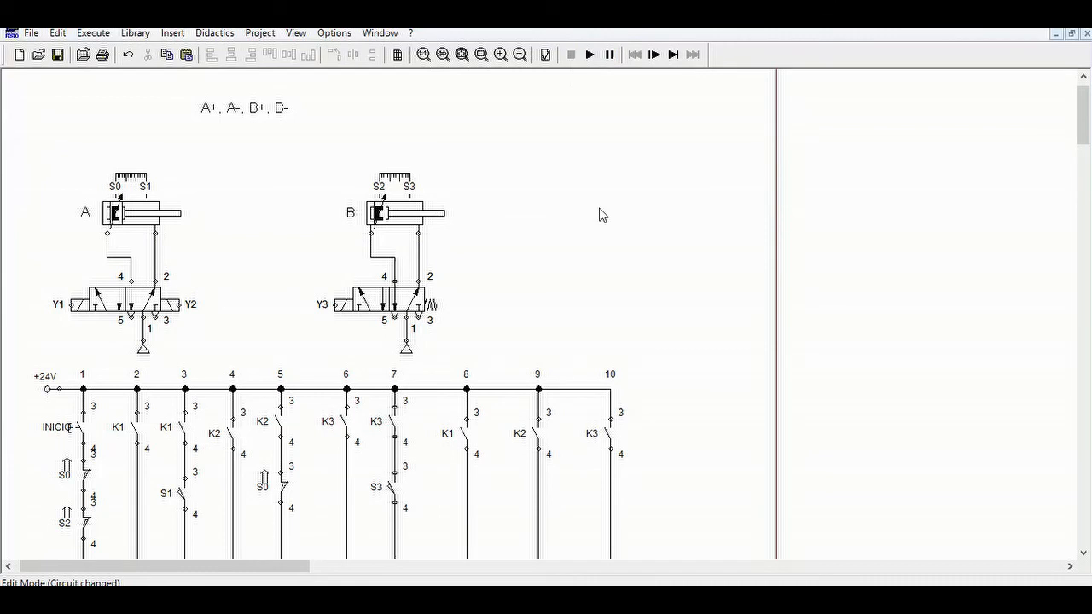